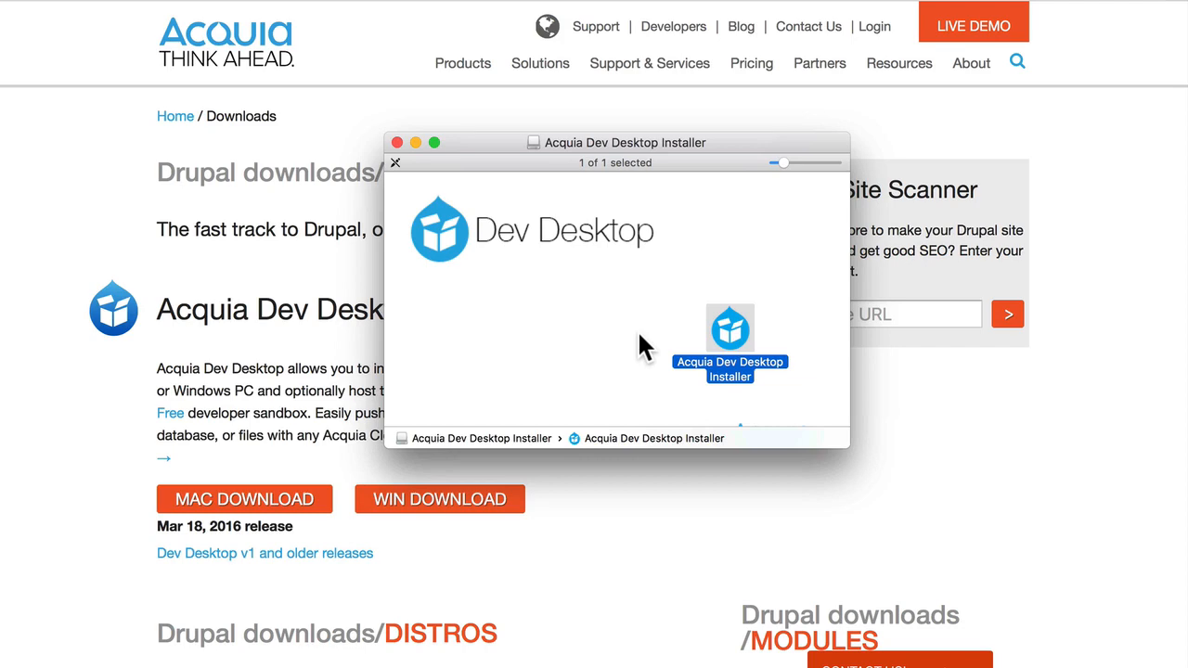
Run the Acquia Dev Desktop installer, accept the license agreement, continue without saving a backup, and launch the program on completion.
{"action": "double_click", "coordinate": [737, 334]}
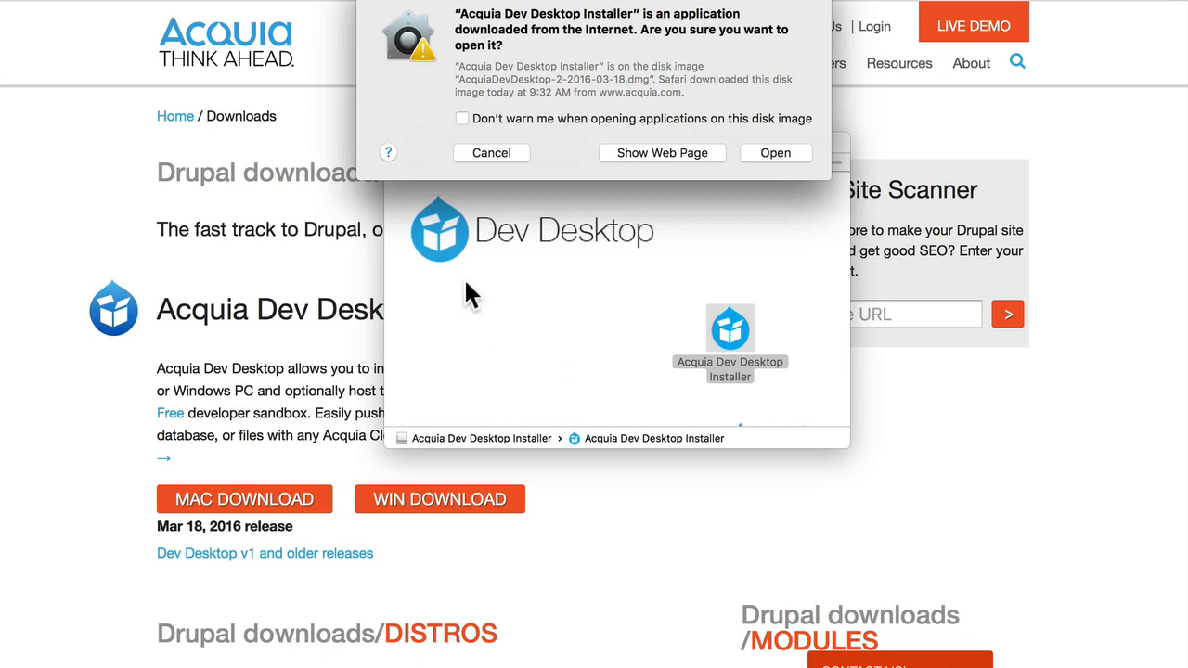
{"action": "left_click", "coordinate": [775, 152]}
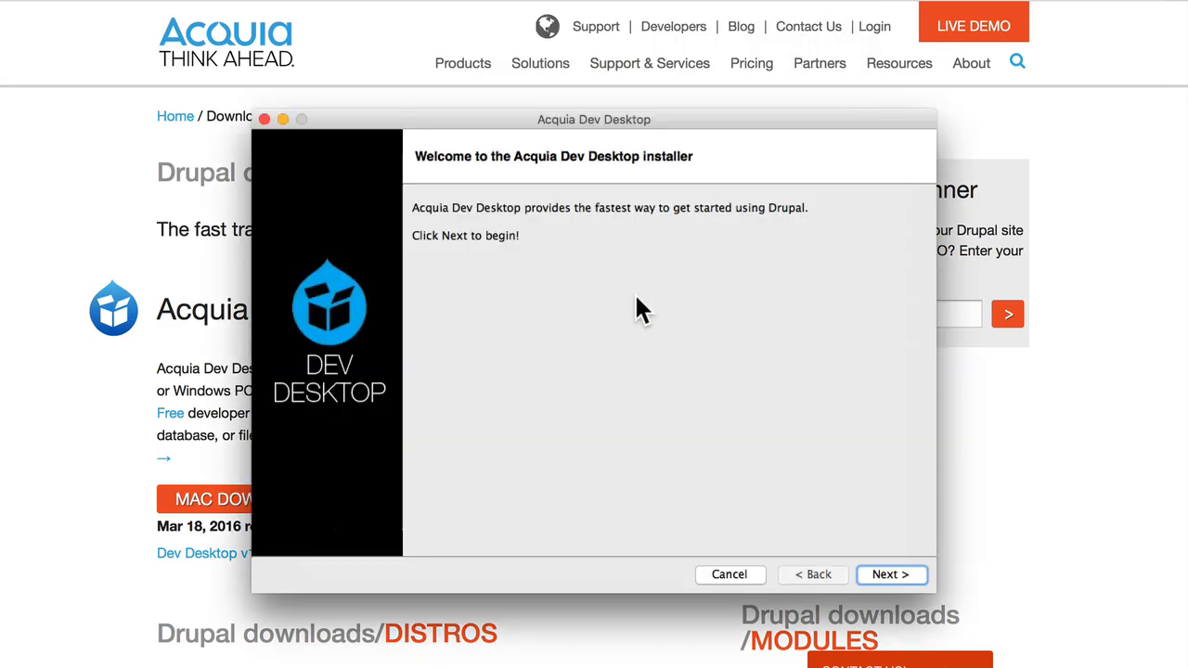
{"action": "left_click", "coordinate": [890, 573]}
{"action": "left_click", "coordinate": [888, 573]}
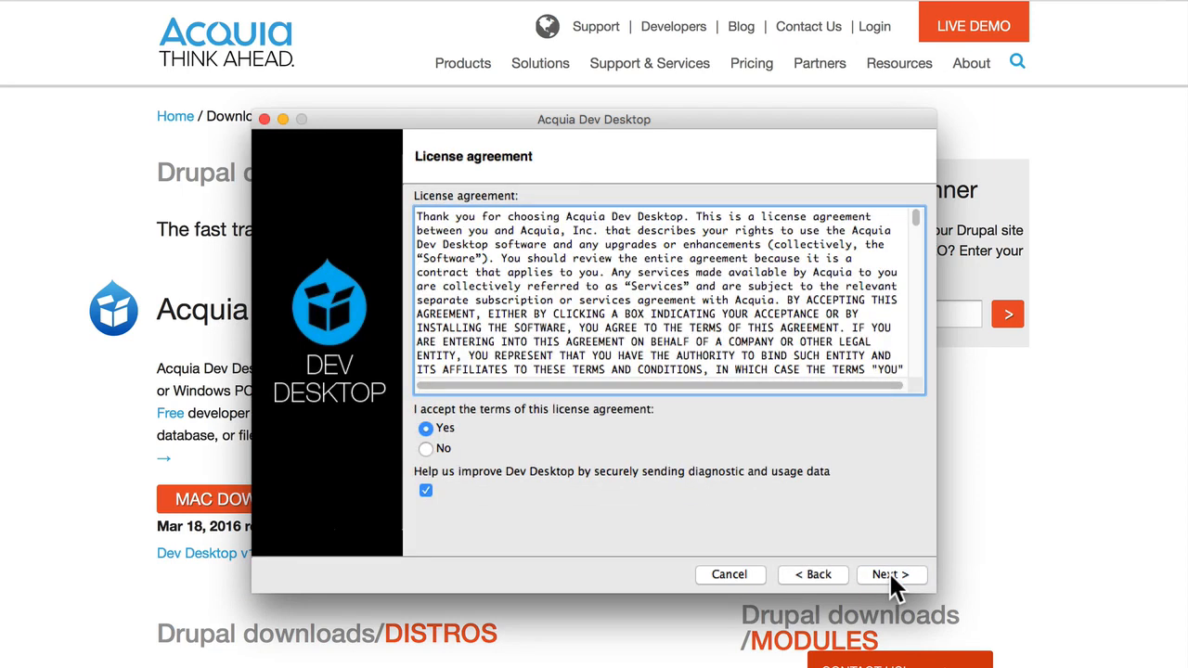
{"action": "left_click", "coordinate": [888, 572]}
{"action": "left_click", "coordinate": [889, 573]}
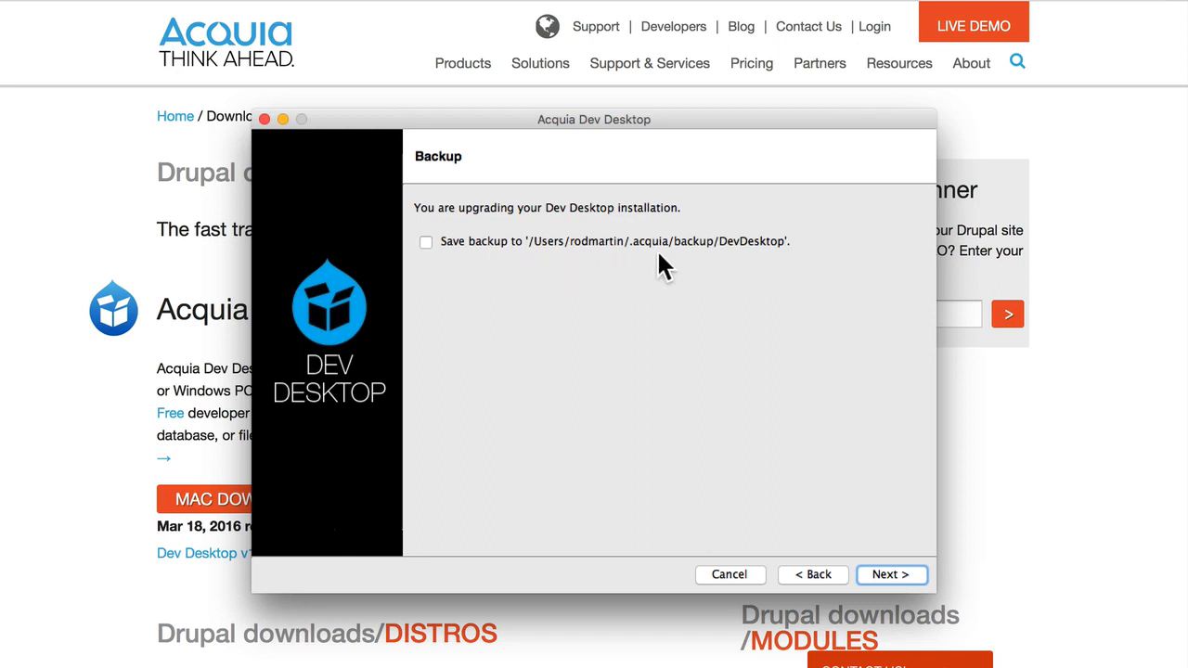
{"action": "left_click", "coordinate": [889, 574]}
{"action": "left_click", "coordinate": [889, 575]}
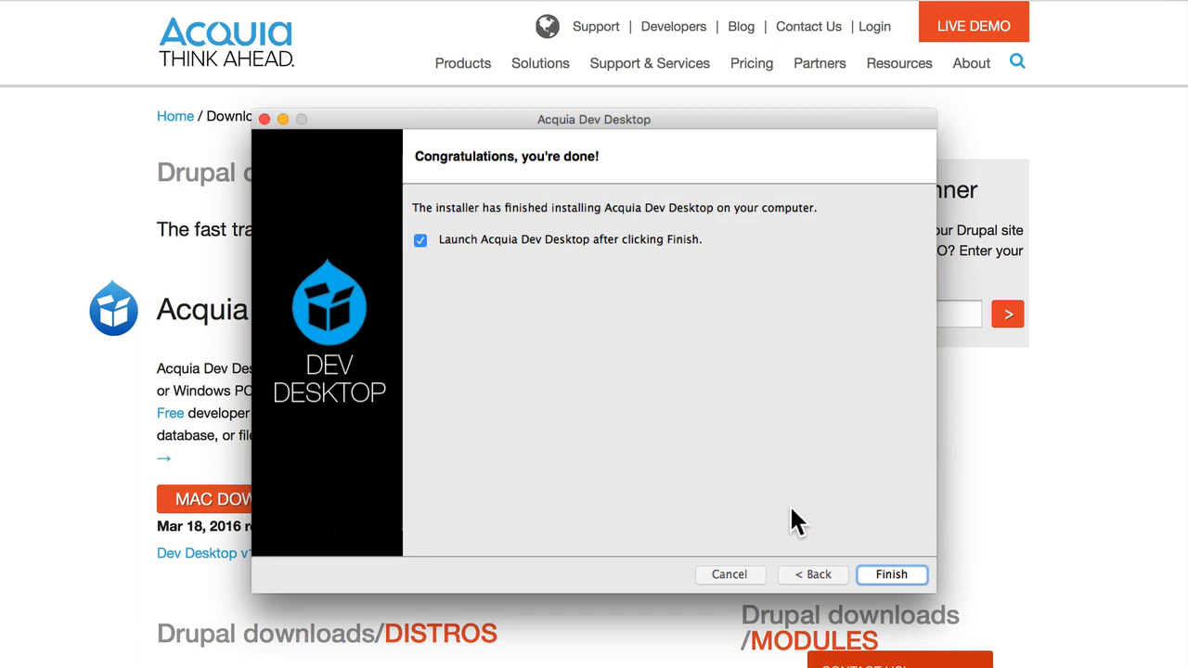
{"action": "left_click", "coordinate": [892, 574]}
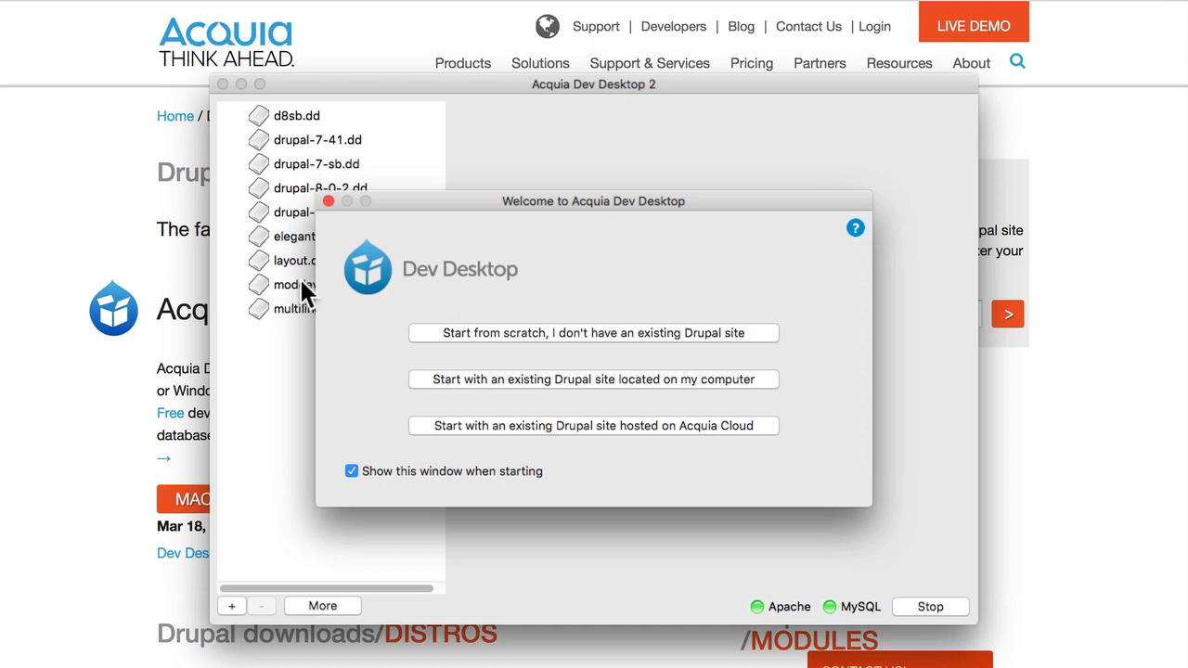
Start a site from scratch with the Drupal 8 distribution and name its local codebase folder drupal8theming.
{"action": "left_click", "coordinate": [646, 332]}
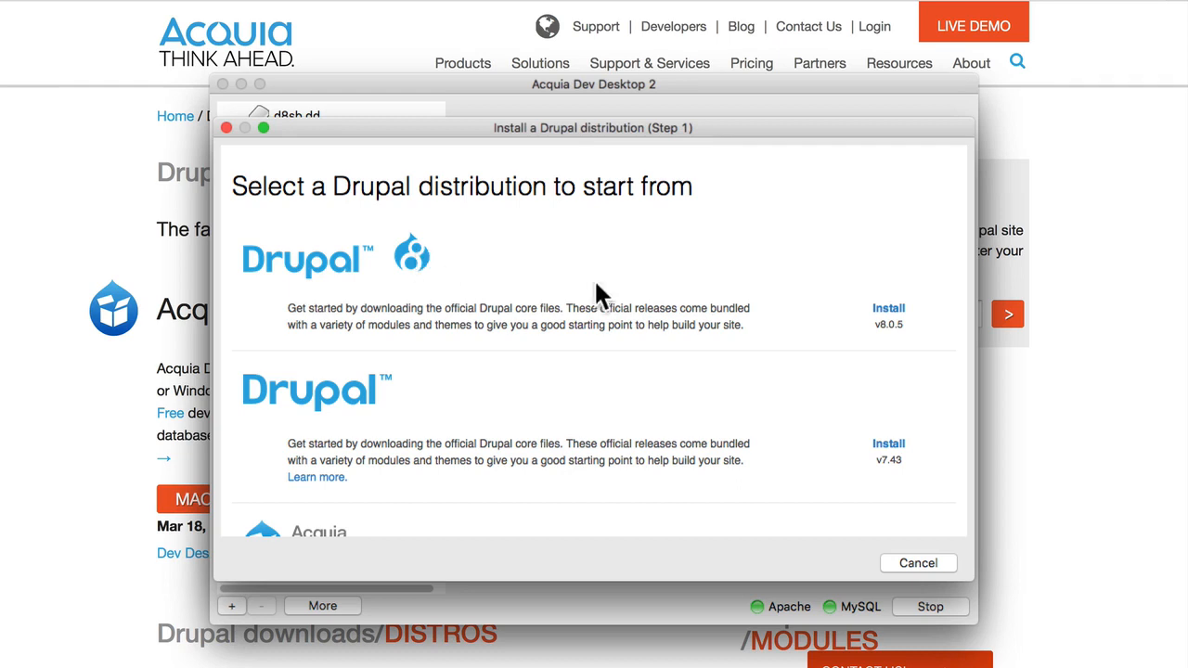
{"action": "left_click", "coordinate": [887, 312]}
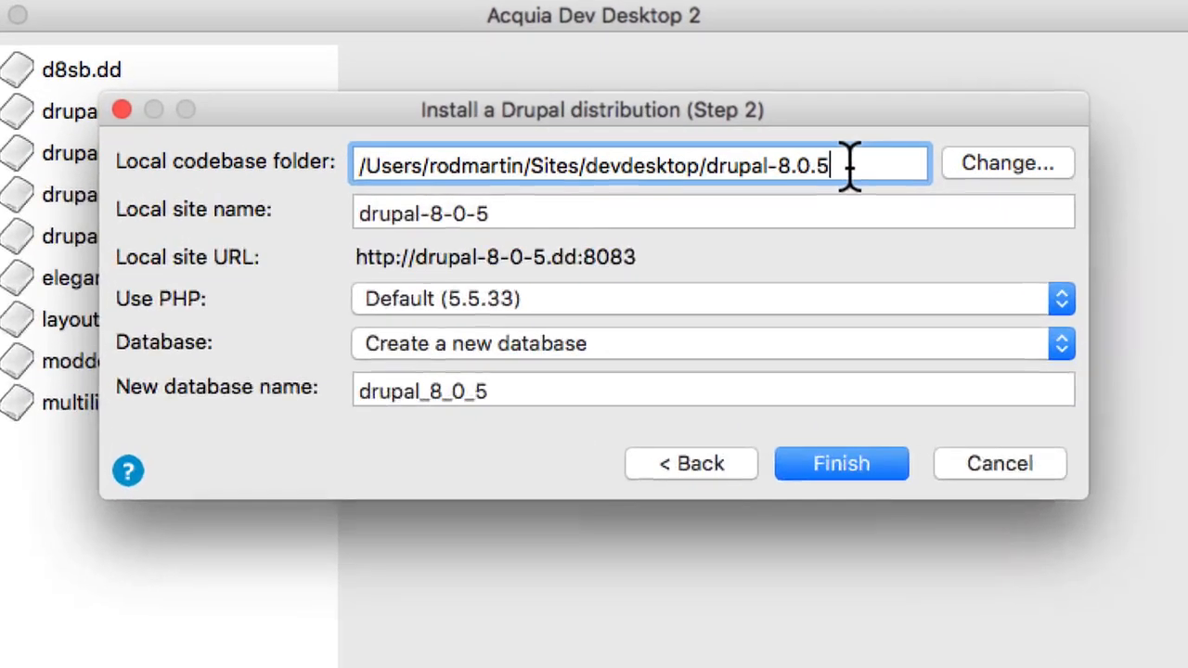
{"action": "left_click", "coordinate": [743, 171]}
{"action": "key", "text": "BackSpace"}
{"action": "key", "text": "BackSpace"}
{"action": "key", "text": "BackSpace"}
{"action": "key", "text": "BackSpace"}
{"action": "key", "text": "BackSpace"}
{"action": "key", "text": "BackSpace"}
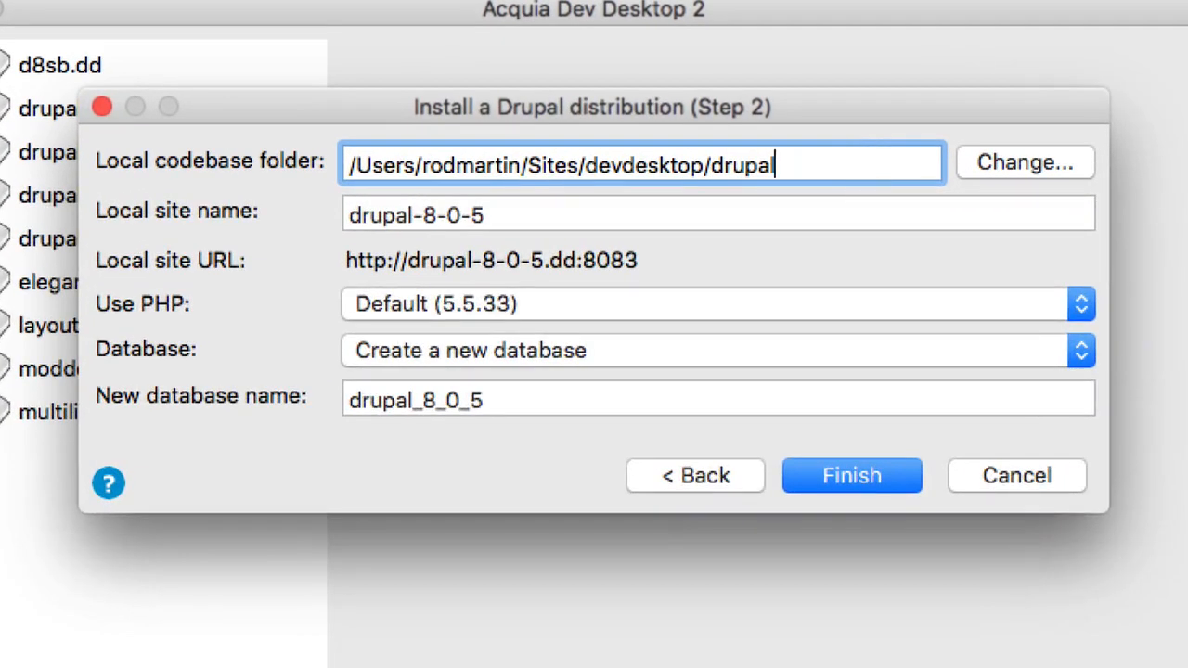
{"action": "type", "text": "8theming"}
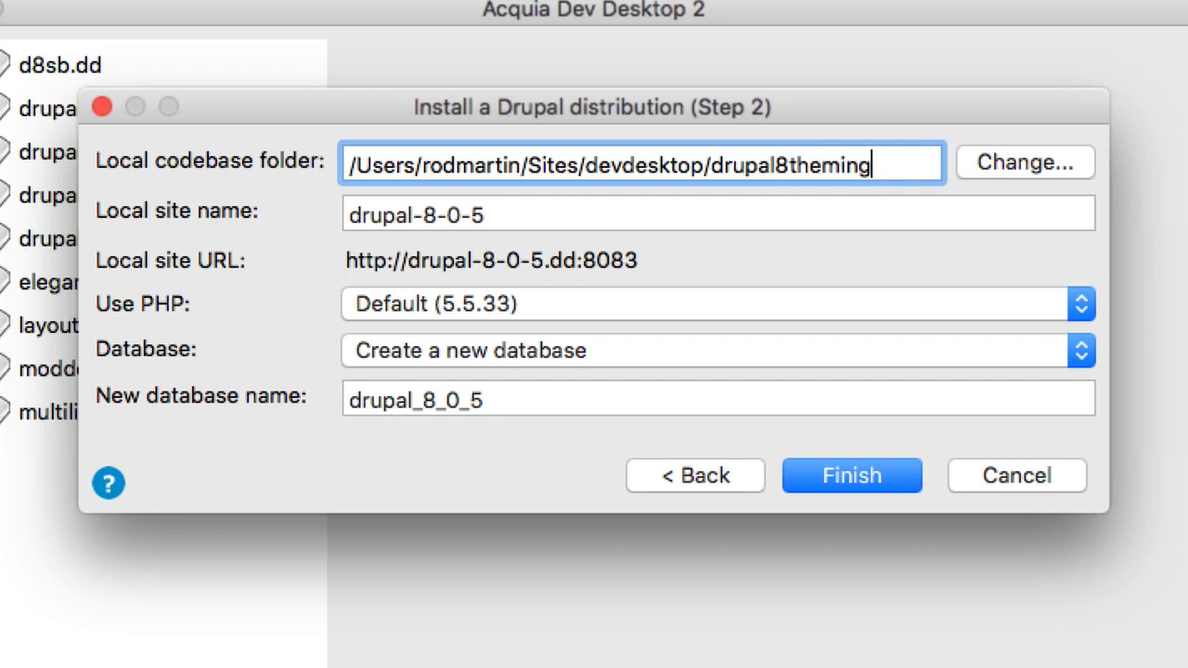
Set the local site name to drupal8theming.
{"action": "key", "text": "Tab"}
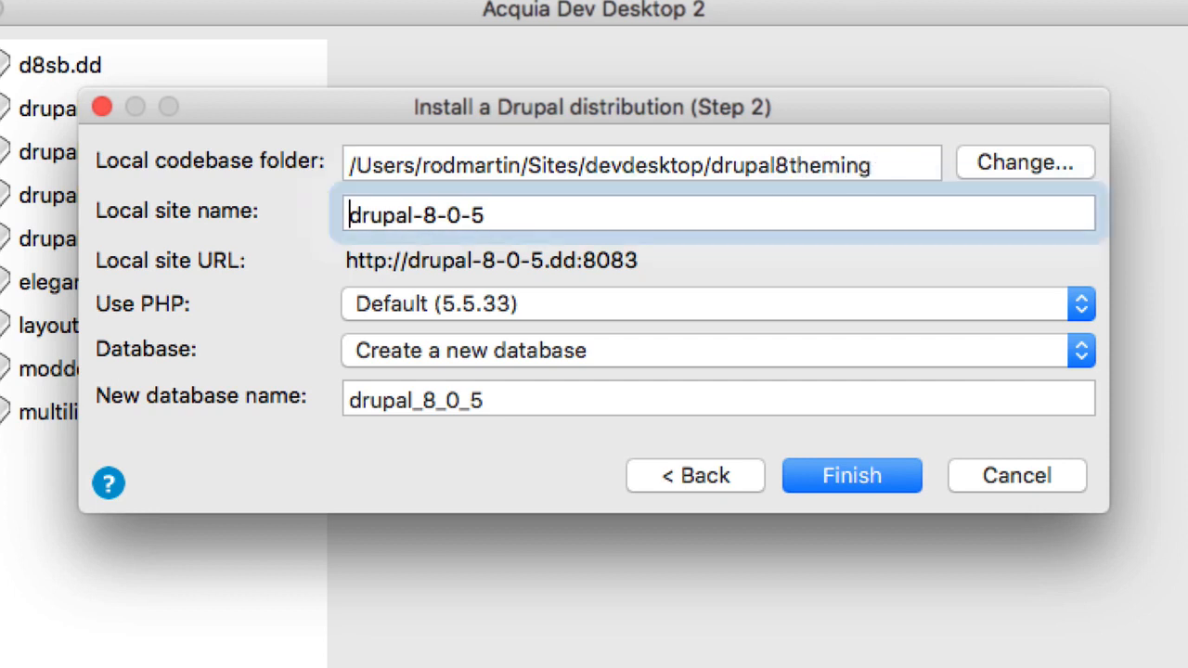
{"action": "left_click", "coordinate": [746, 215]}
{"action": "key", "text": "BackSpace"}
{"action": "key", "text": "BackSpace"}
{"action": "key", "text": "BackSpace"}
{"action": "key", "text": "BackSpace"}
{"action": "key", "text": "BackSpace"}
{"action": "key", "text": "BackSpace"}
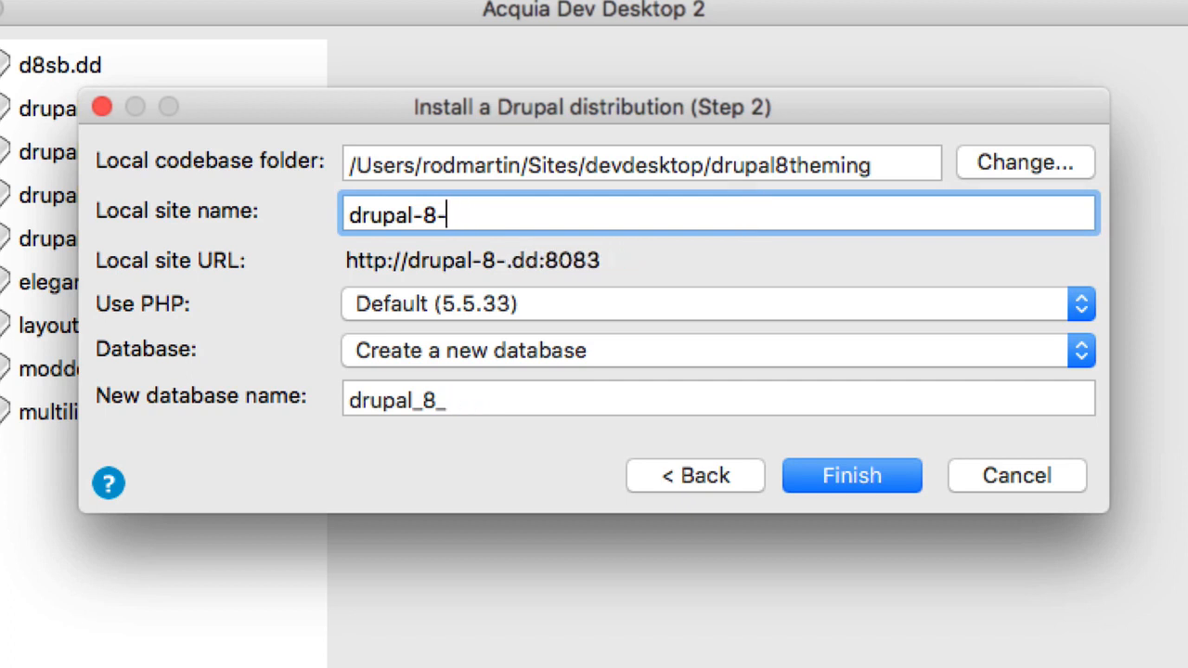
{"action": "type", "text": "8theming"}
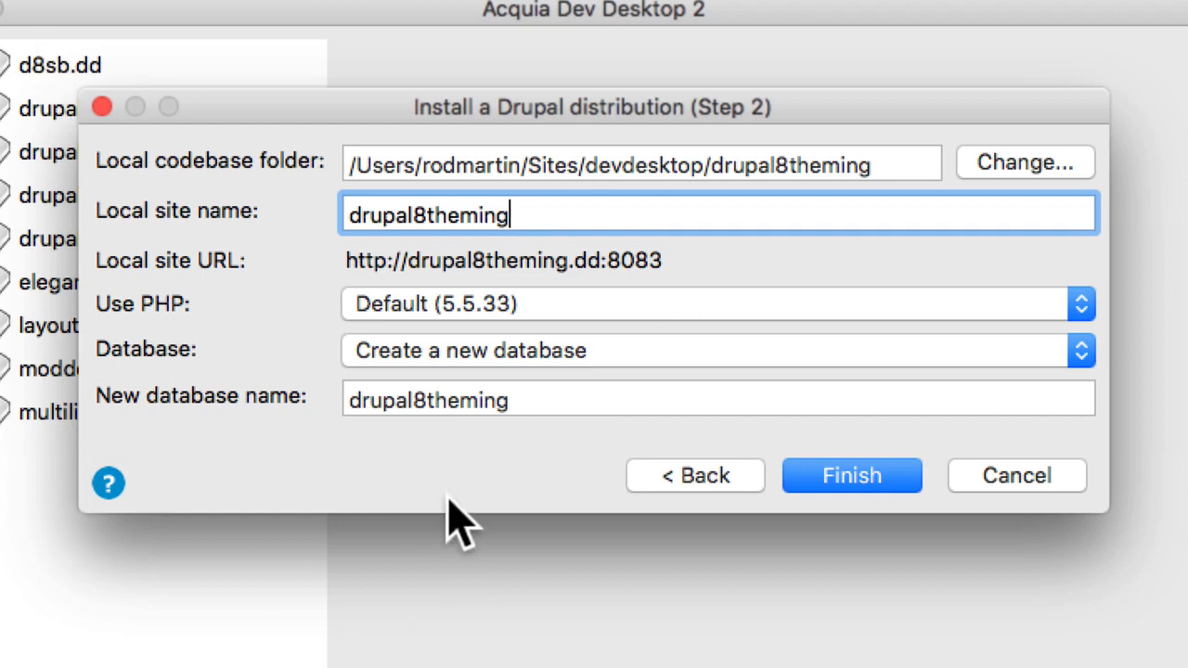
Set the site's PHP version to 5.6.19 and finish creating the site with a new database.
{"action": "left_click", "coordinate": [1028, 325]}
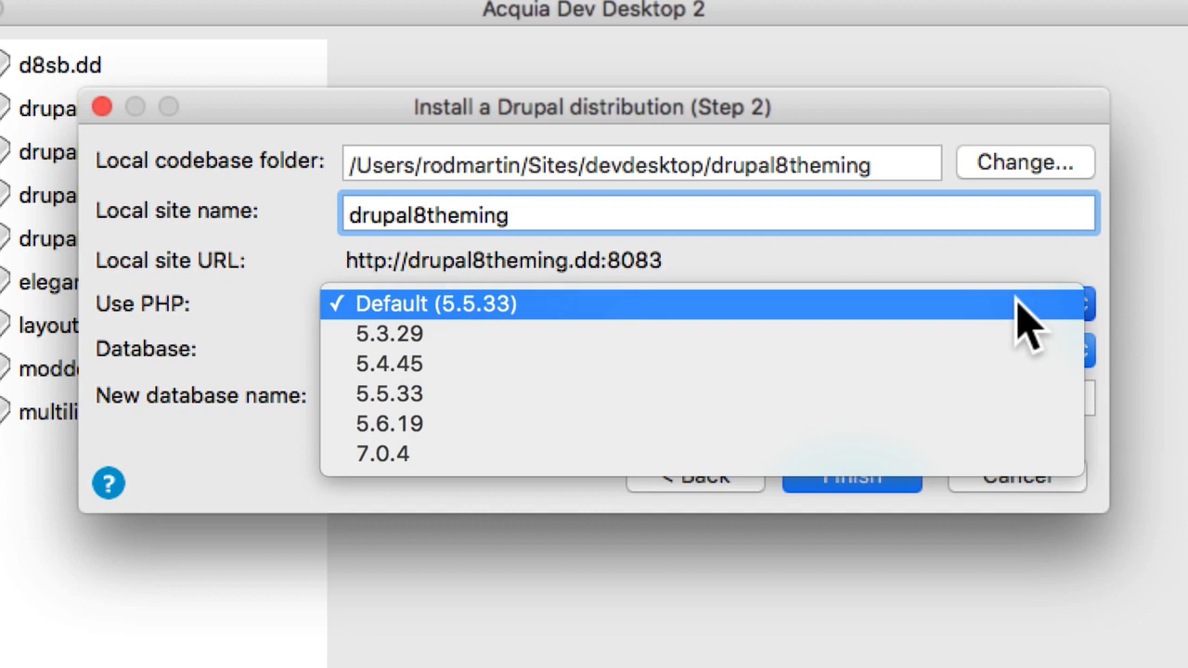
{"action": "left_click", "coordinate": [895, 436]}
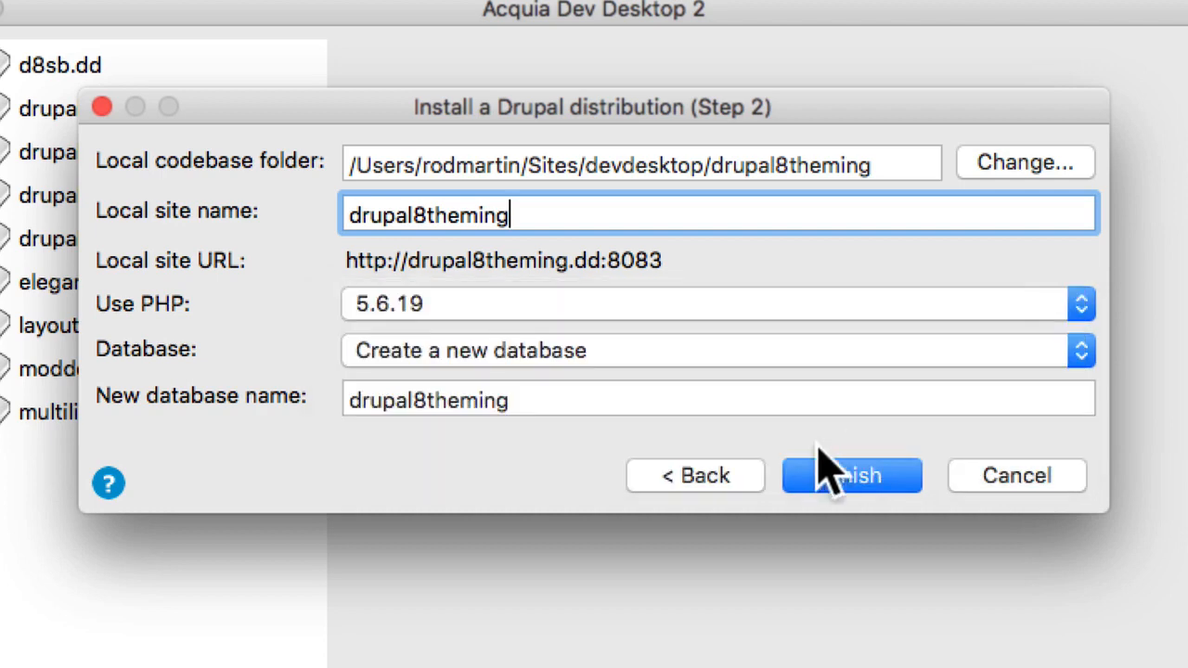
{"action": "left_click", "coordinate": [852, 478]}
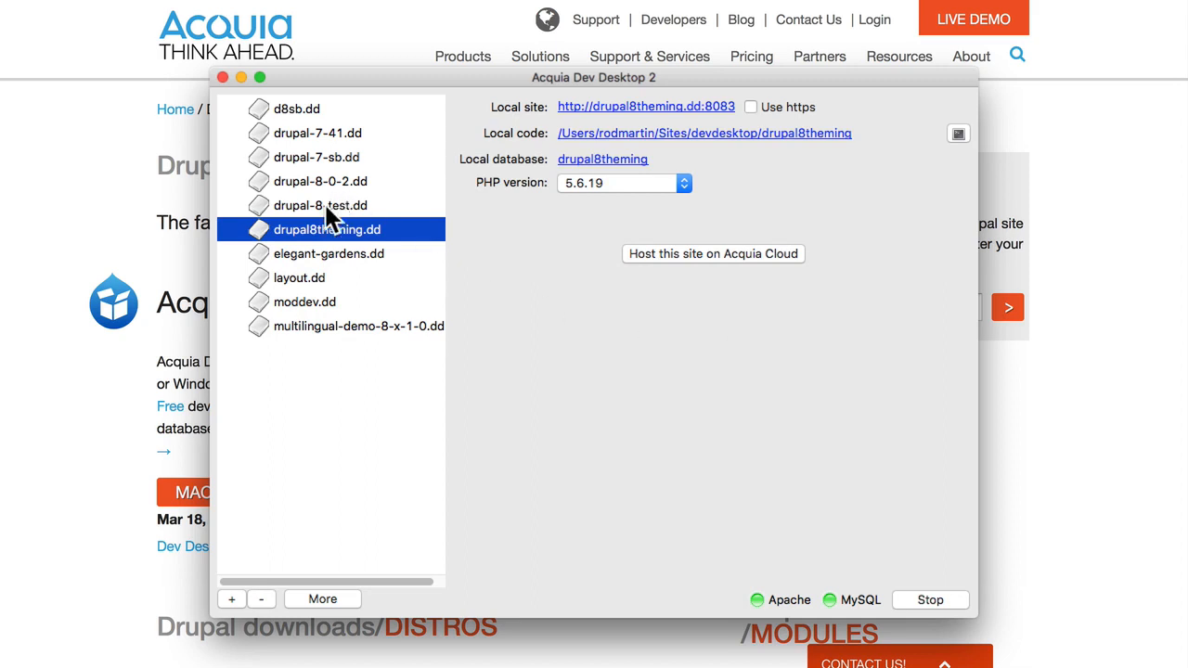
Open the drupal8theming local site and continue through its Drupal setup in English, keeping the preset profile and MySQL database settings without a password.
{"action": "left_click", "coordinate": [664, 110]}
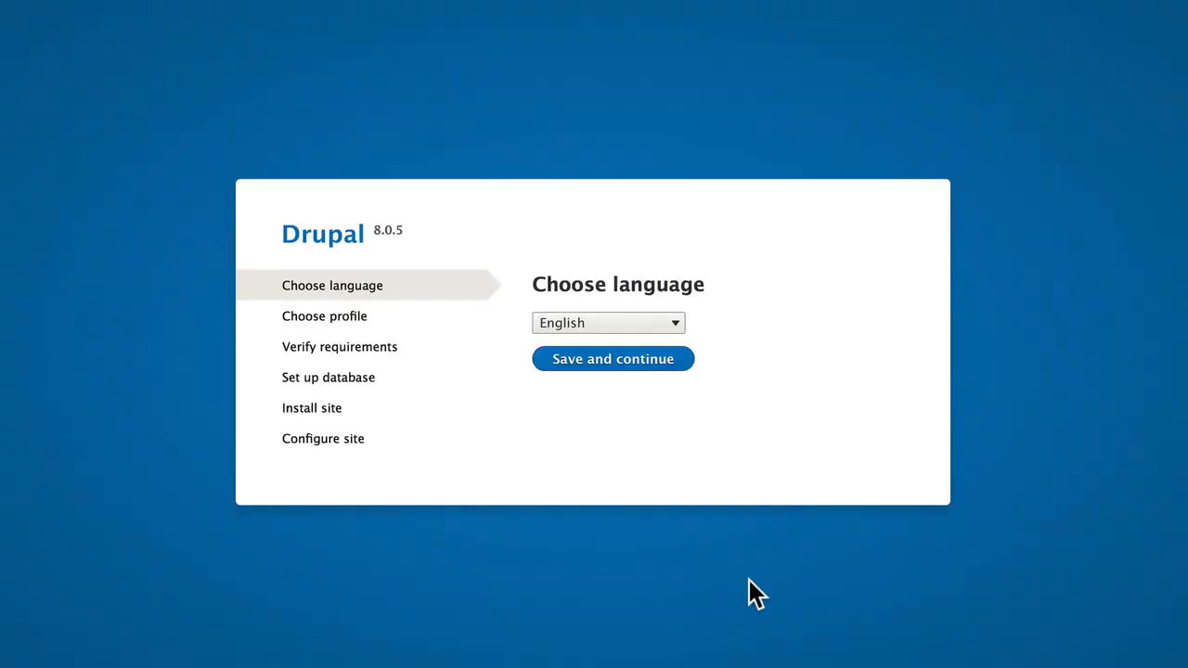
{"action": "left_click", "coordinate": [649, 358]}
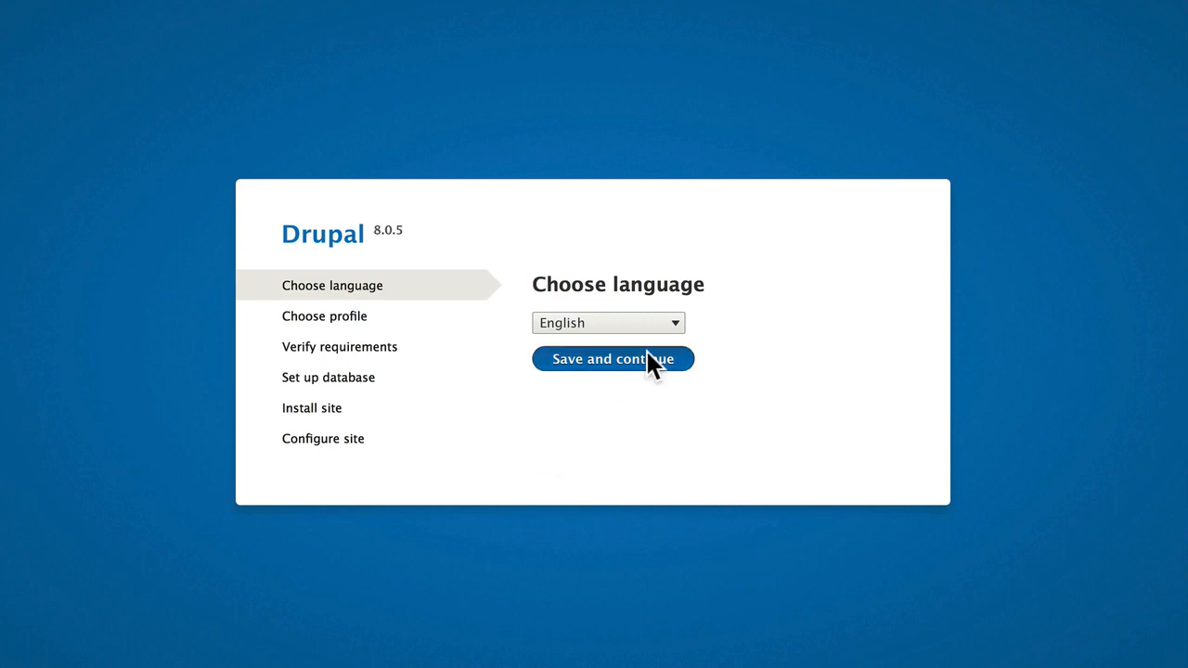
{"action": "left_click", "coordinate": [619, 455]}
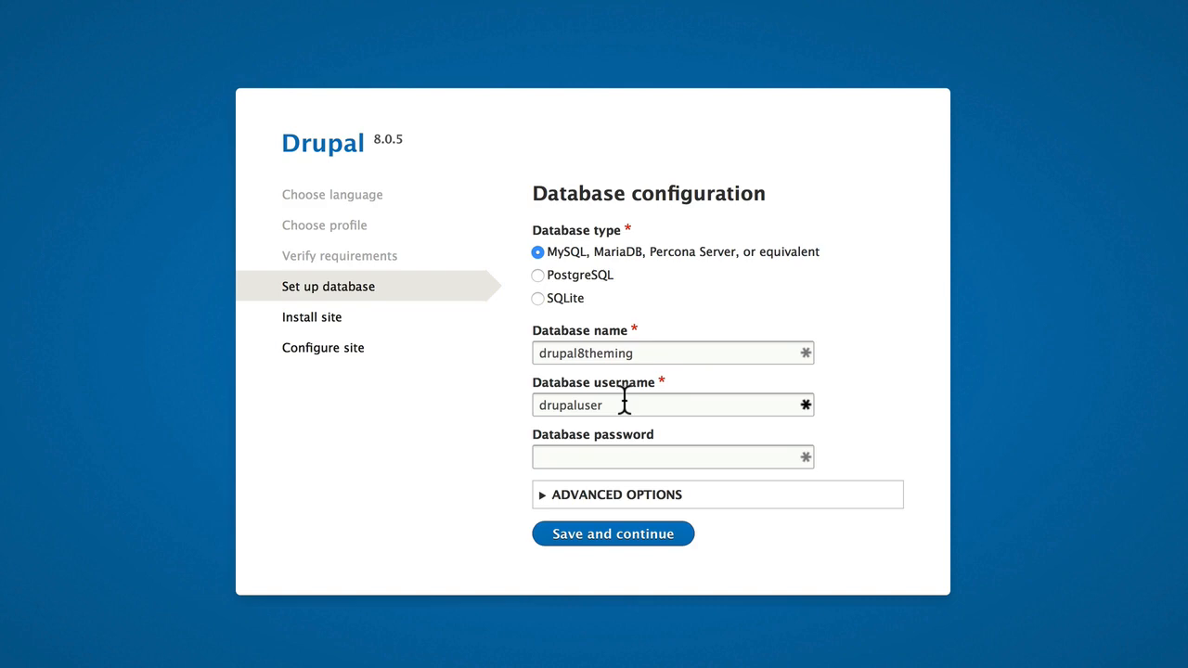
{"action": "left_click", "coordinate": [575, 452]}
{"action": "left_click", "coordinate": [624, 540]}
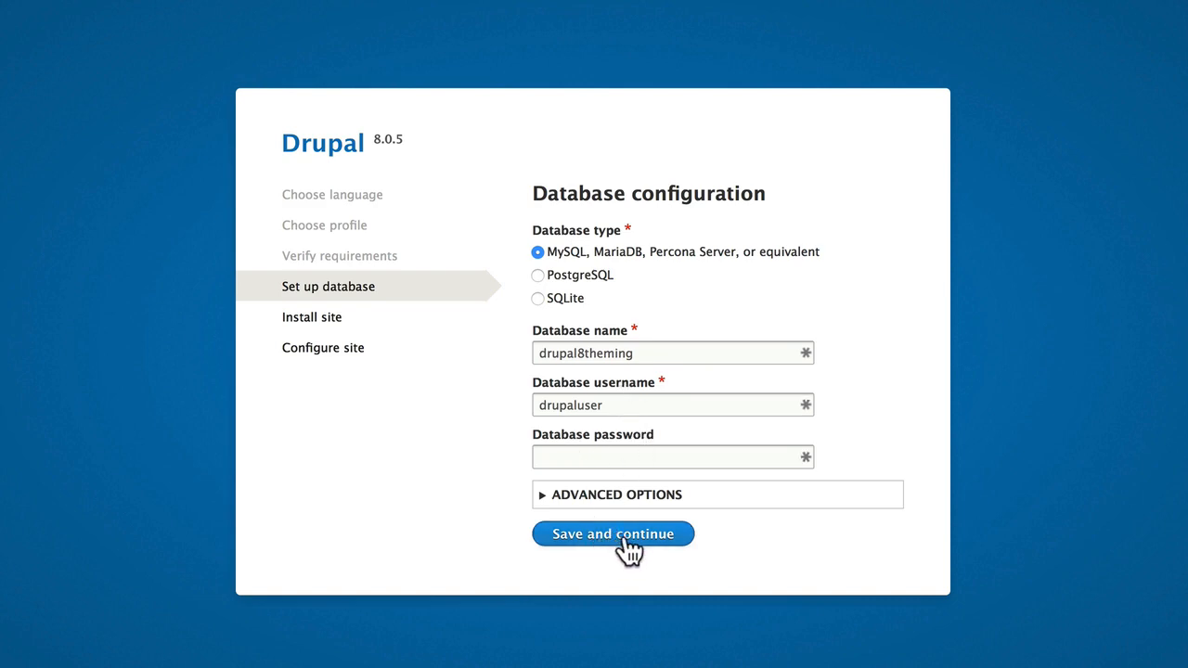
{"action": "left_click", "coordinate": [617, 536]}
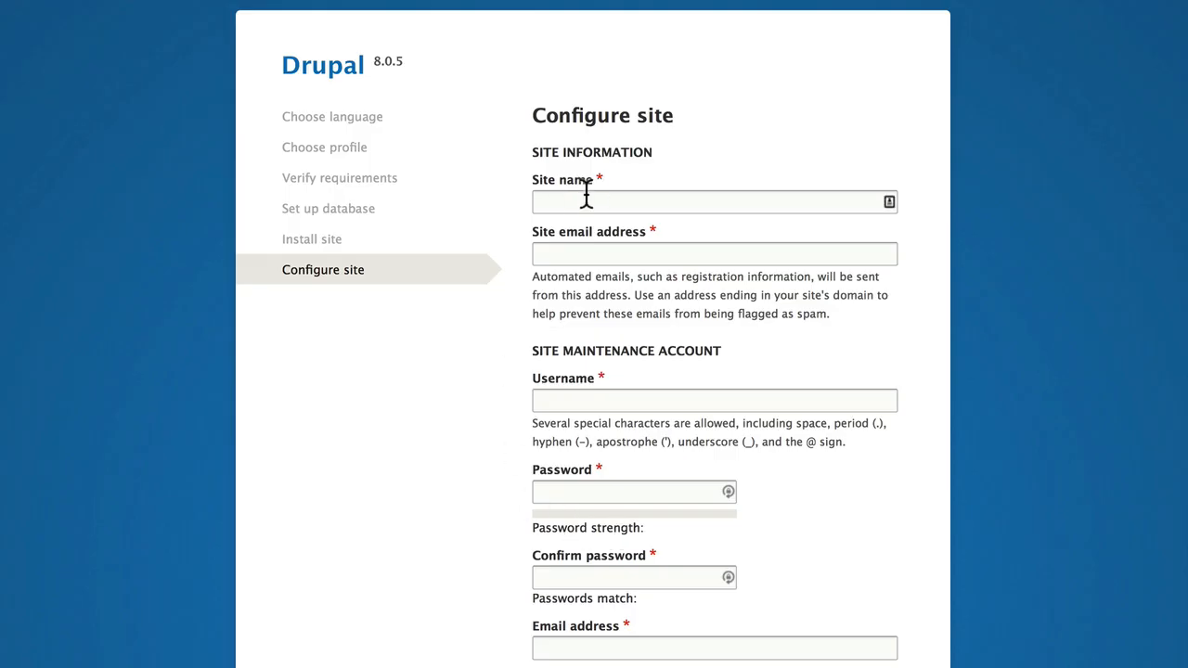
Enter "Drupal 8 Theming" as the site name and fill in the site email address.
{"action": "left_click", "coordinate": [586, 197]}
{"action": "type", "text": "Dru"}
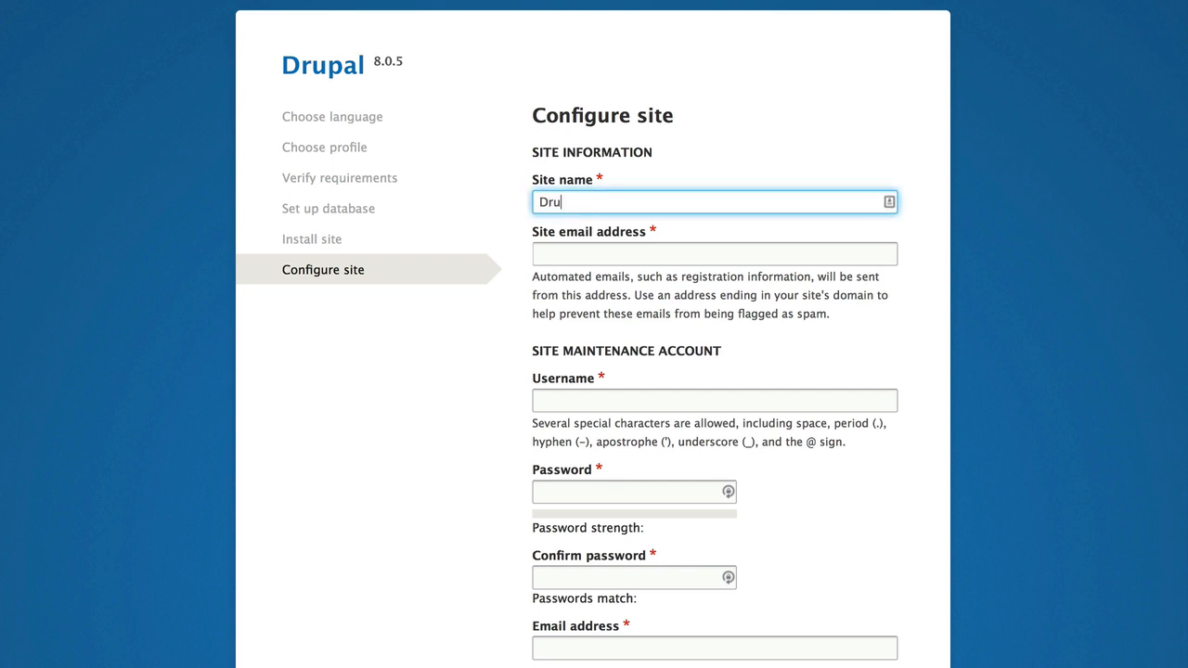
{"action": "type", "text": "pal 8 Theming"}
{"action": "key", "text": "Tab"}
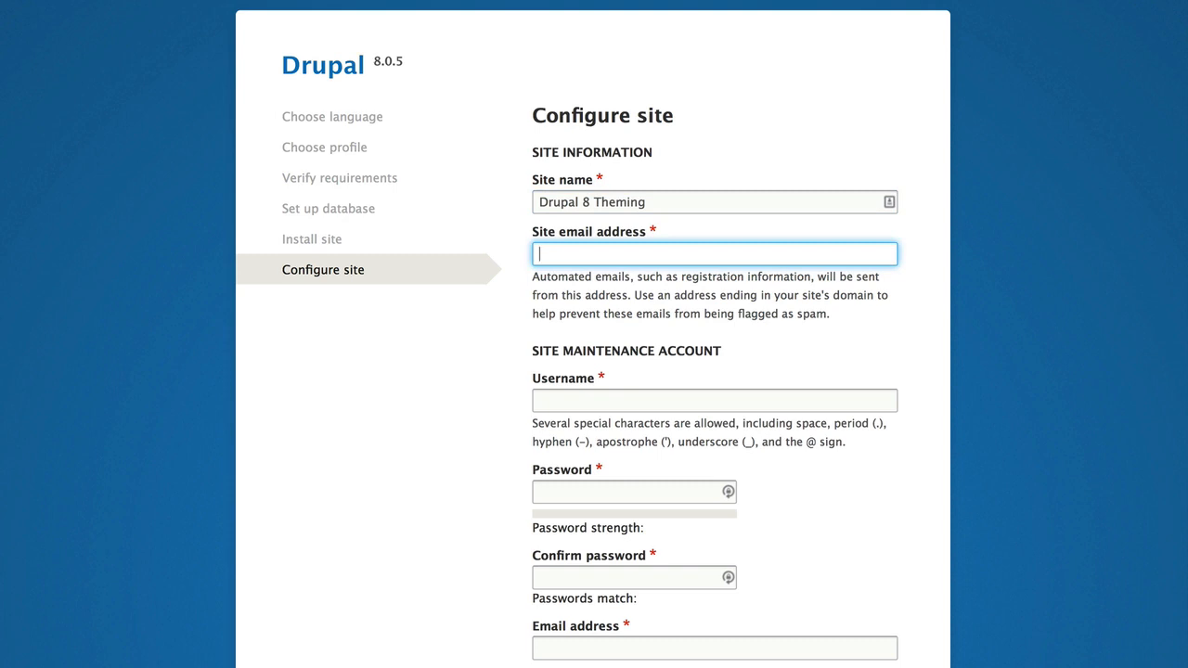
{"action": "type", "text": "email@email.com"}
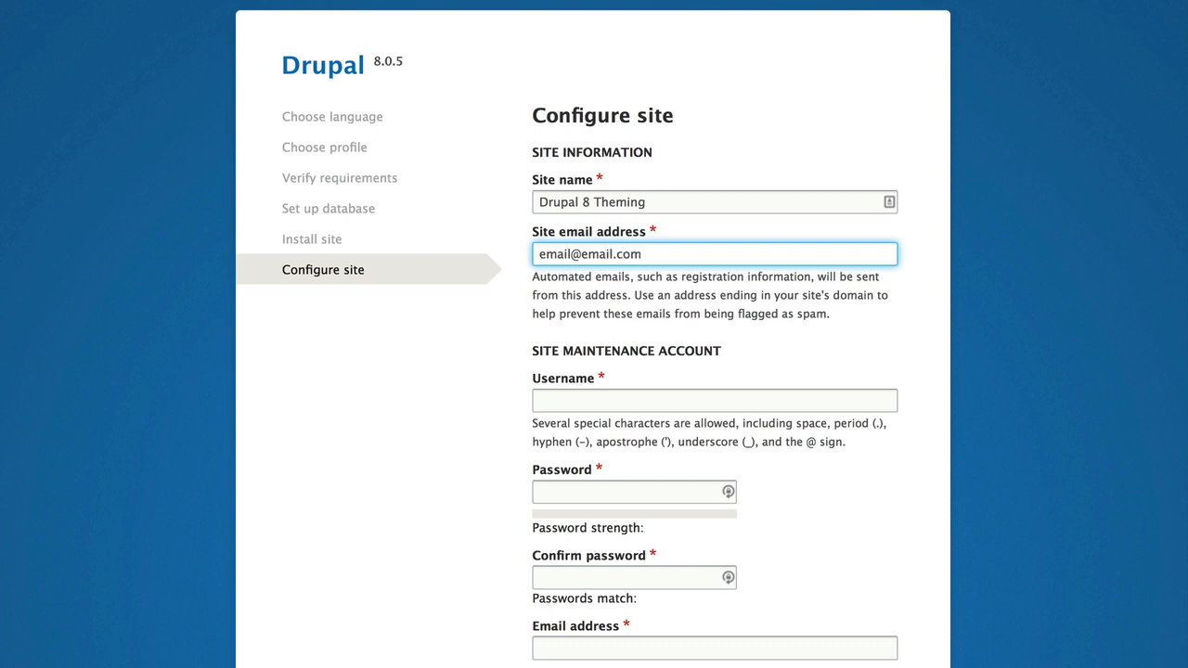
Set the site maintenance account's username to admin, then enter and confirm the account password.
{"action": "key", "text": "Tab"}
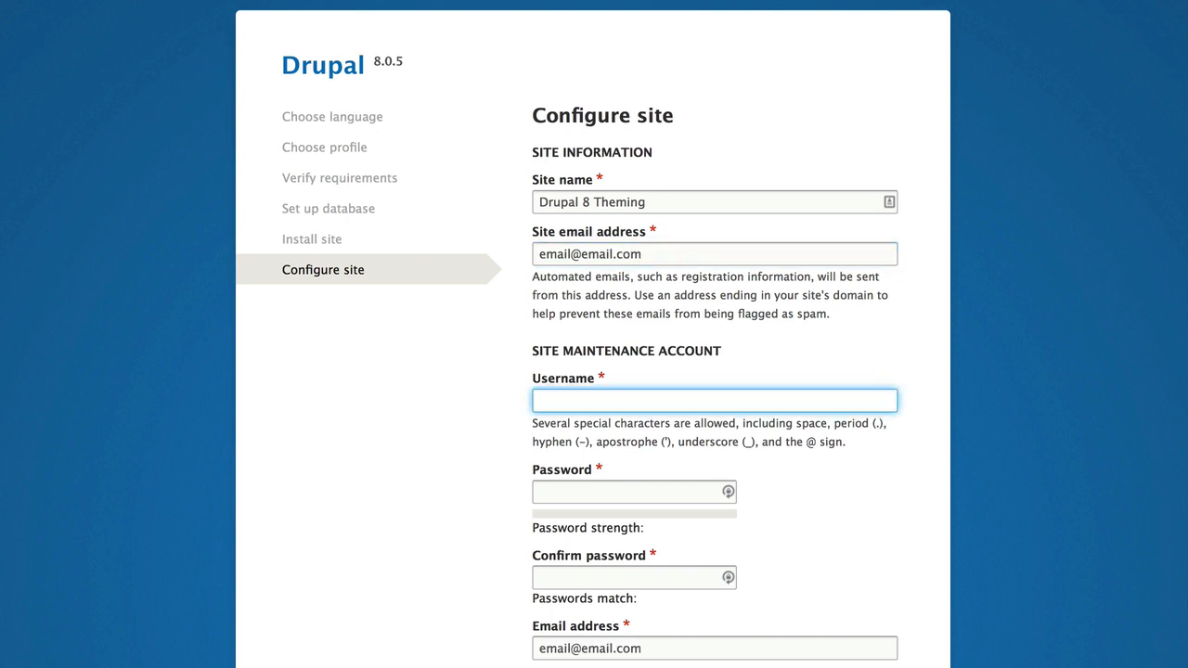
{"action": "type", "text": "admin"}
{"action": "key", "text": "Tab"}
{"action": "type", "text": "admin"}
{"action": "key", "text": "Tab"}
{"action": "type", "text": "ad"}
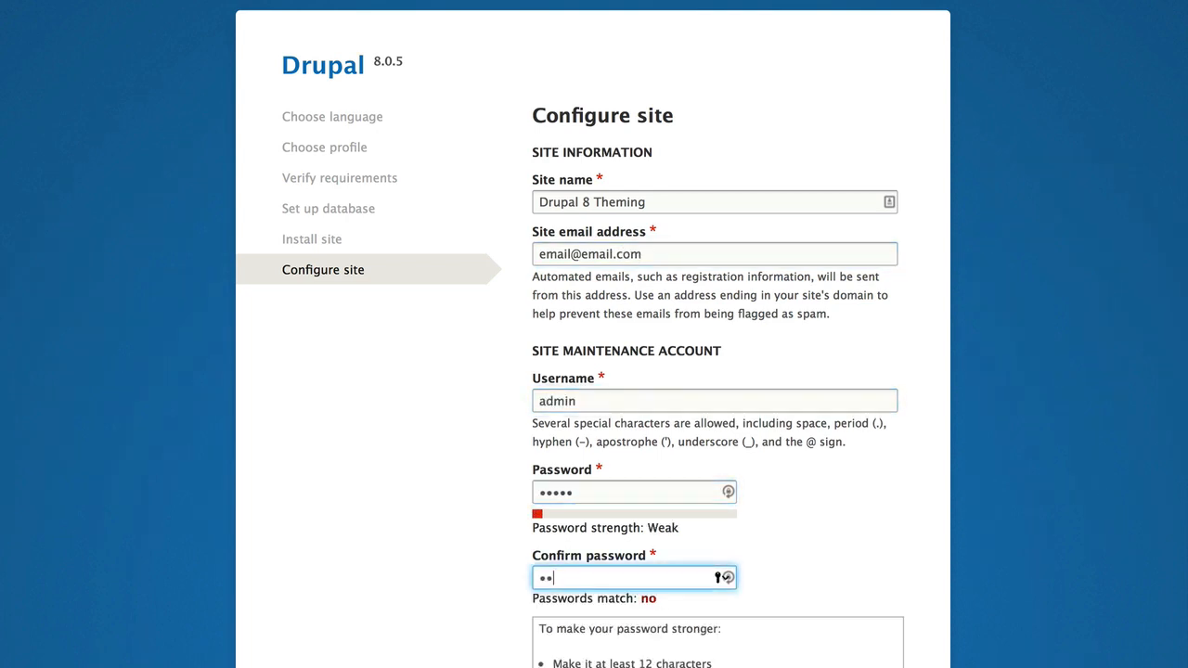
{"action": "type", "text": "min"}
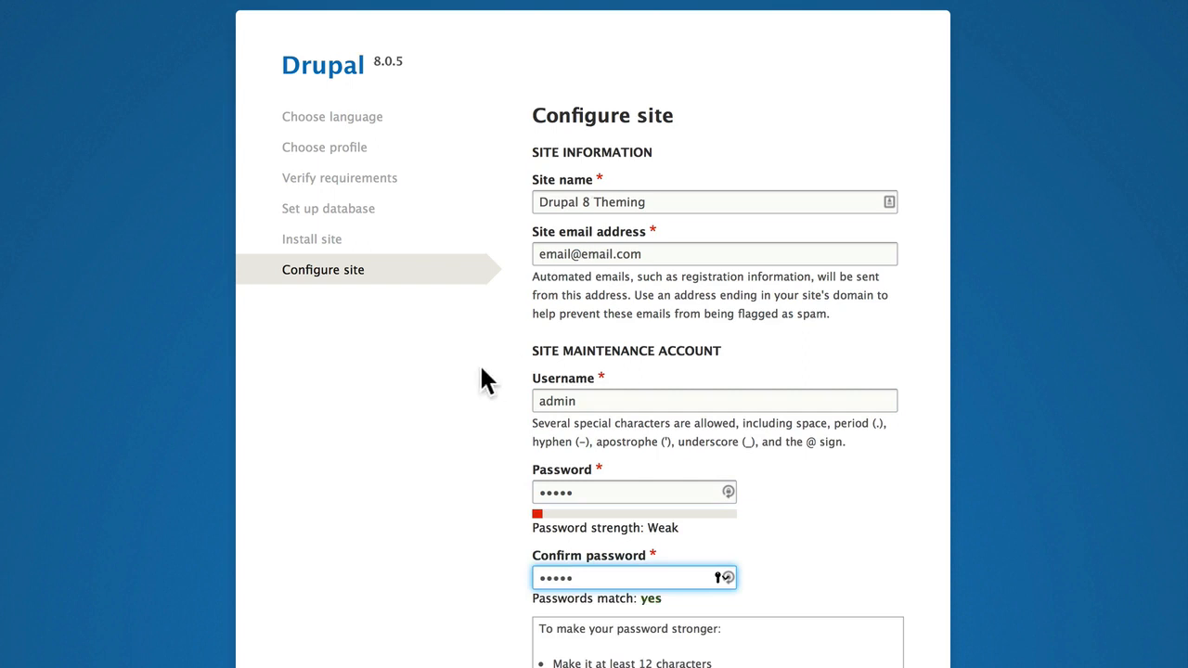
Set the site's default country to United States, keeping the filled-in account email address.
{"action": "scroll", "coordinate": [481, 368], "scroll_direction": "down", "scroll_amount": 5}
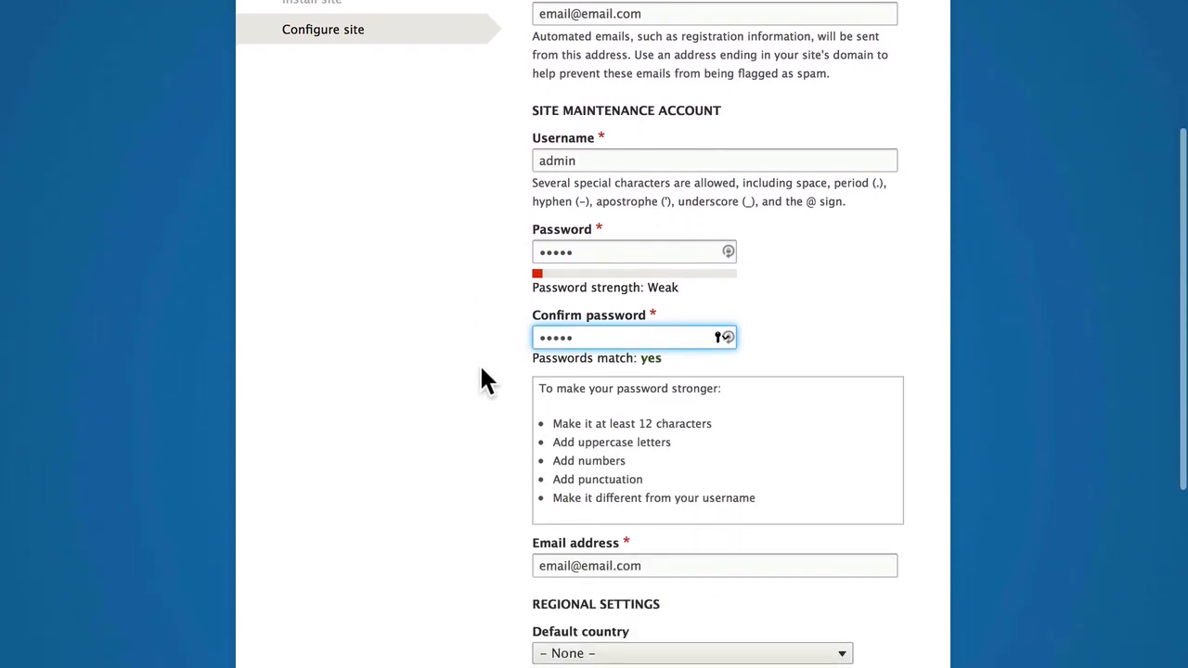
{"action": "scroll", "coordinate": [480, 367], "scroll_direction": "down", "scroll_amount": 4}
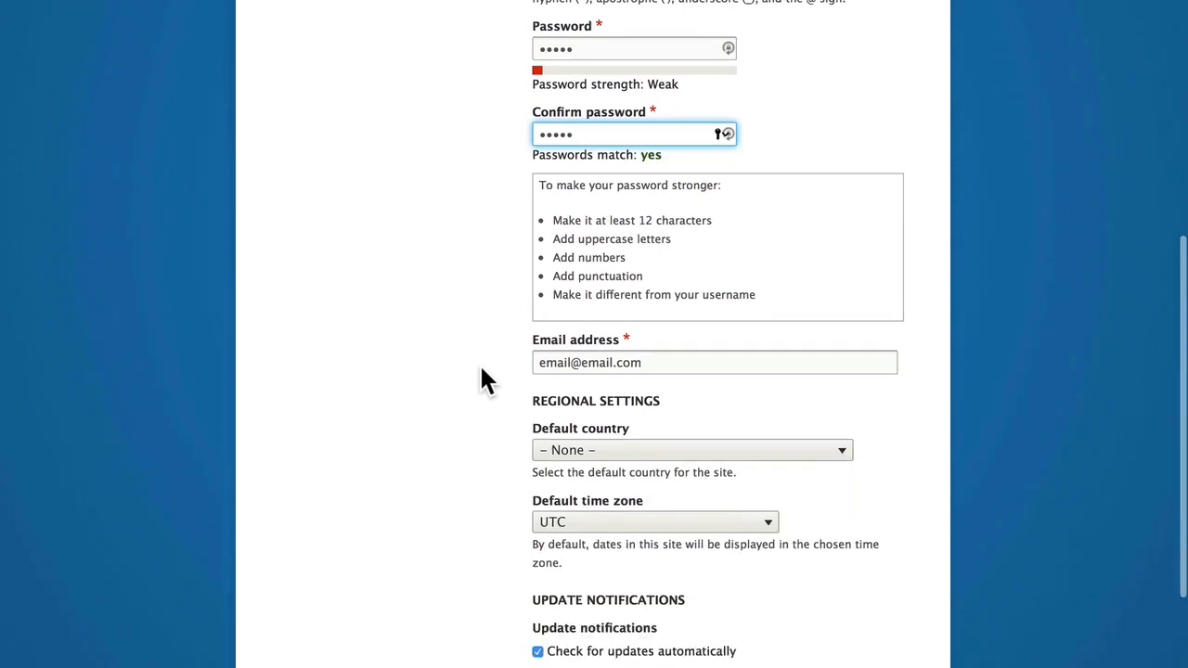
{"action": "scroll", "coordinate": [480, 368], "scroll_direction": "down", "scroll_amount": 1}
{"action": "key", "text": "Tab"}
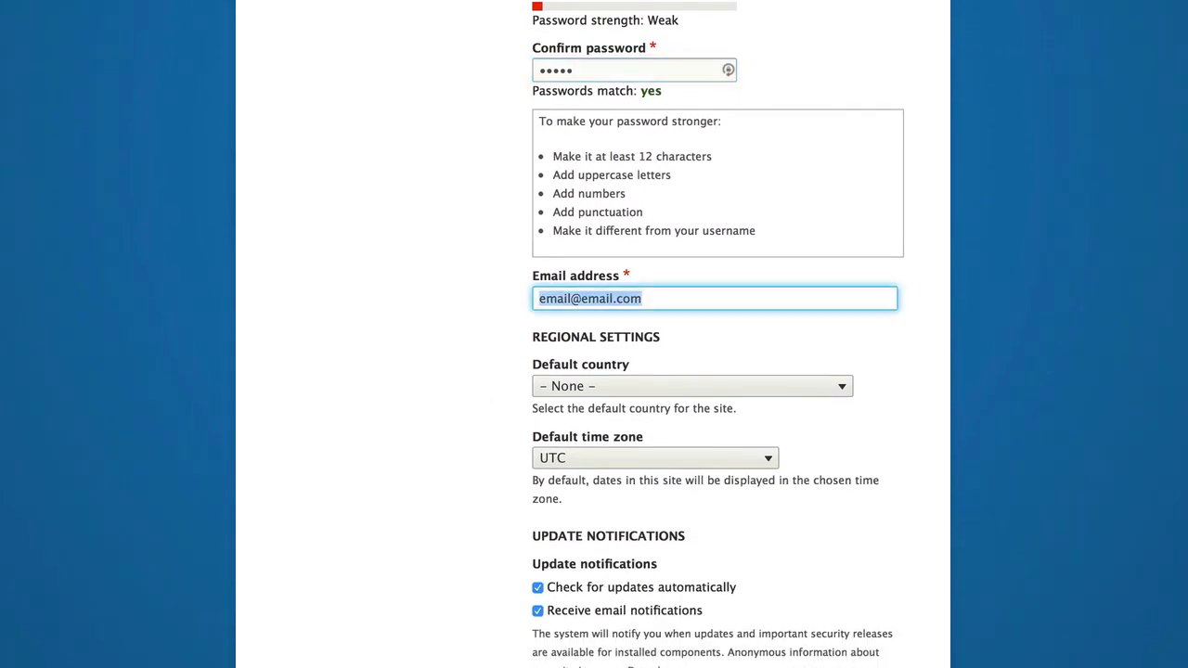
{"action": "key", "text": "Tab"}
{"action": "key", "text": "u"}
{"action": "key", "text": "u"}
{"action": "key", "text": "u"}
{"action": "key", "text": "u"}
{"action": "key", "text": "u"}
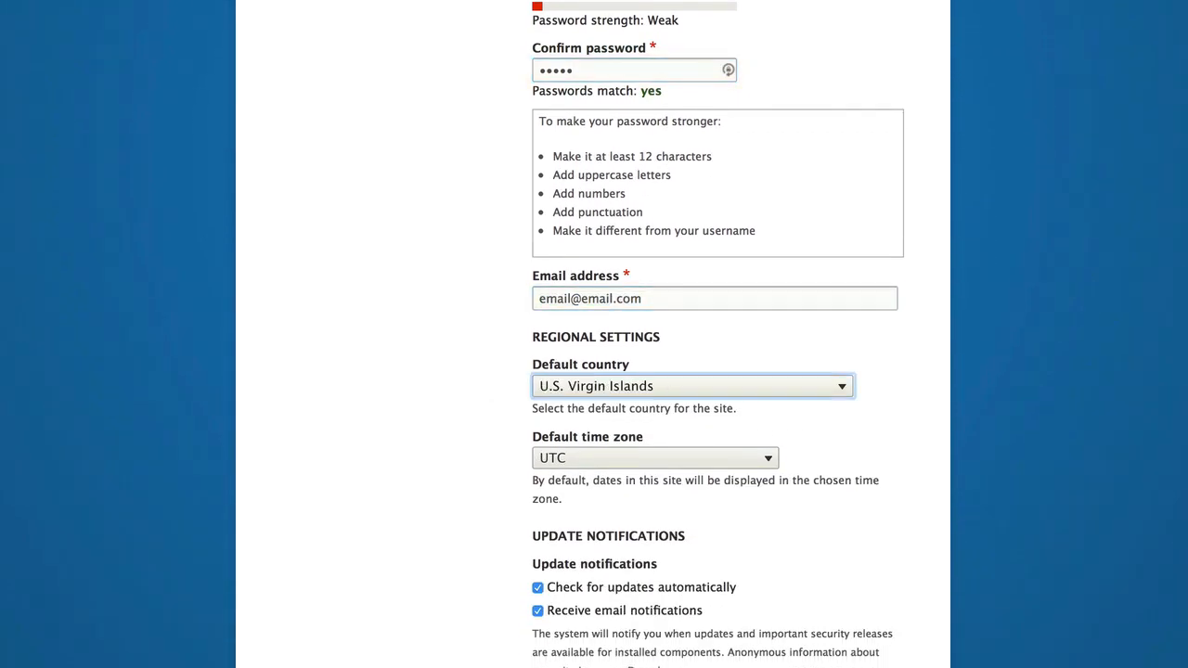
{"action": "key", "text": "u"}
{"action": "key", "text": "u"}
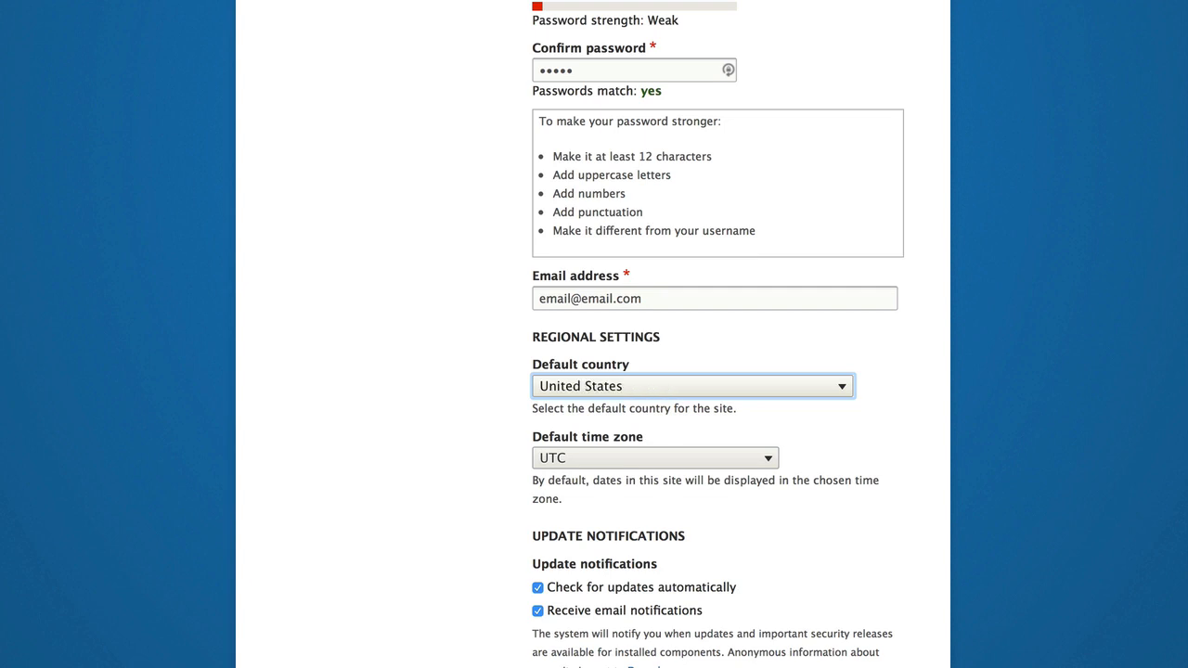
Set the site's default time zone to America/Detroit.
{"action": "key", "text": "Tab"}
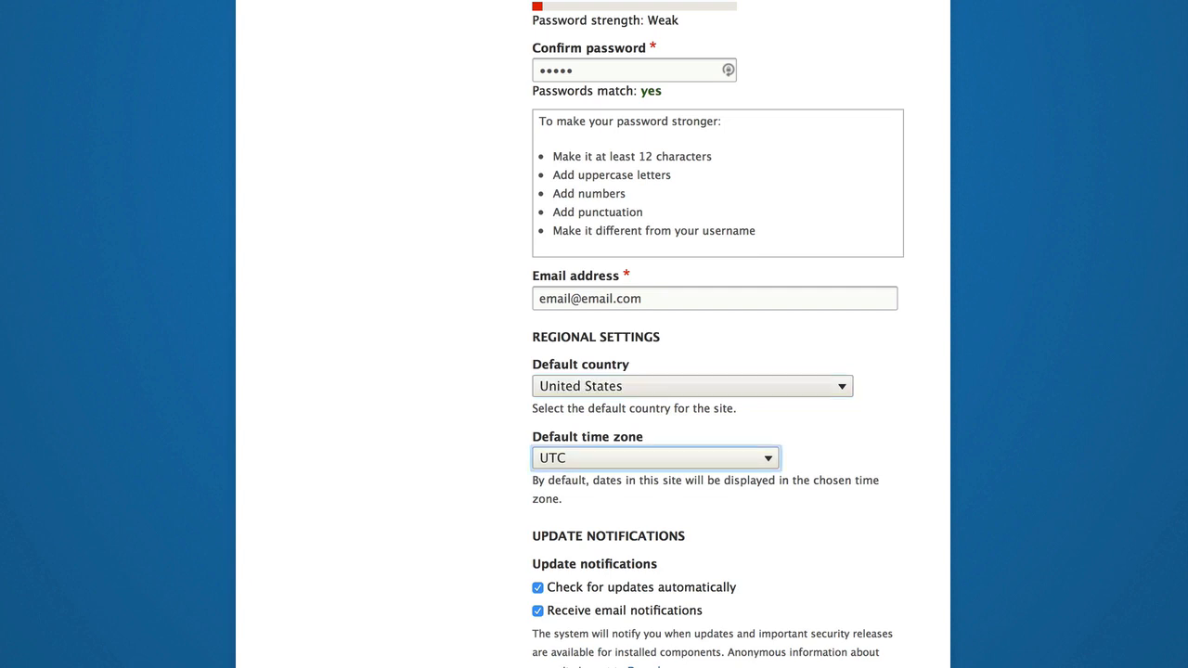
{"action": "left_click", "coordinate": [607, 466]}
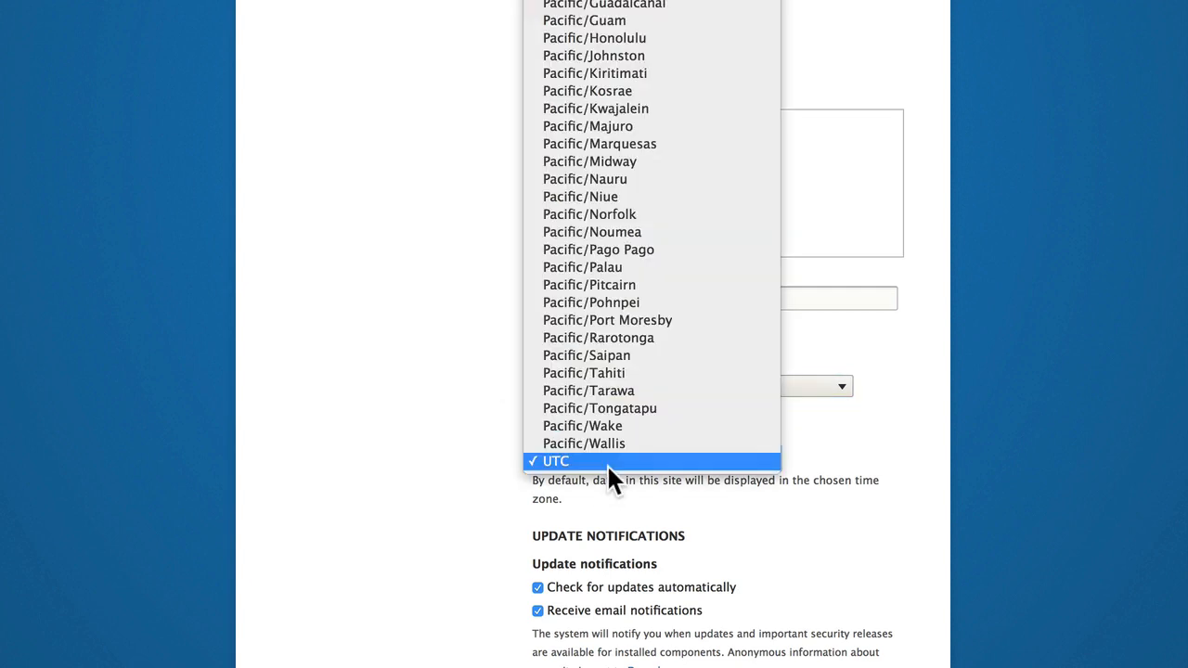
{"action": "scroll", "coordinate": [606, 463], "scroll_direction": "up", "scroll_amount": 20}
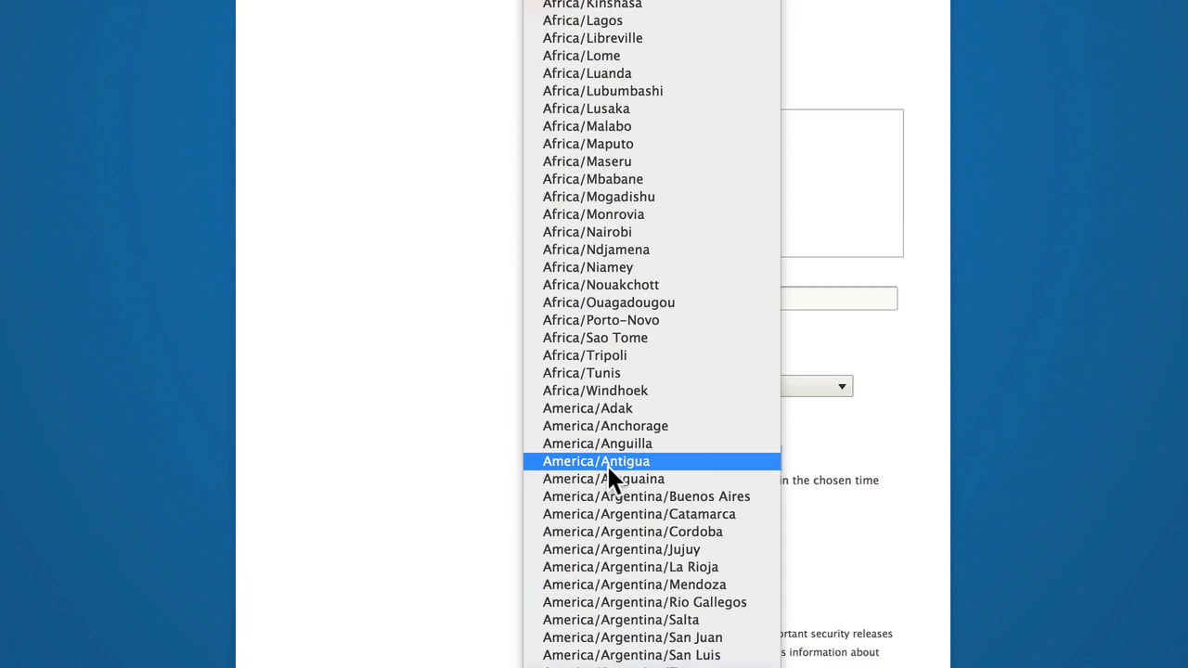
{"action": "scroll", "coordinate": [606, 463], "scroll_direction": "down", "scroll_amount": 13}
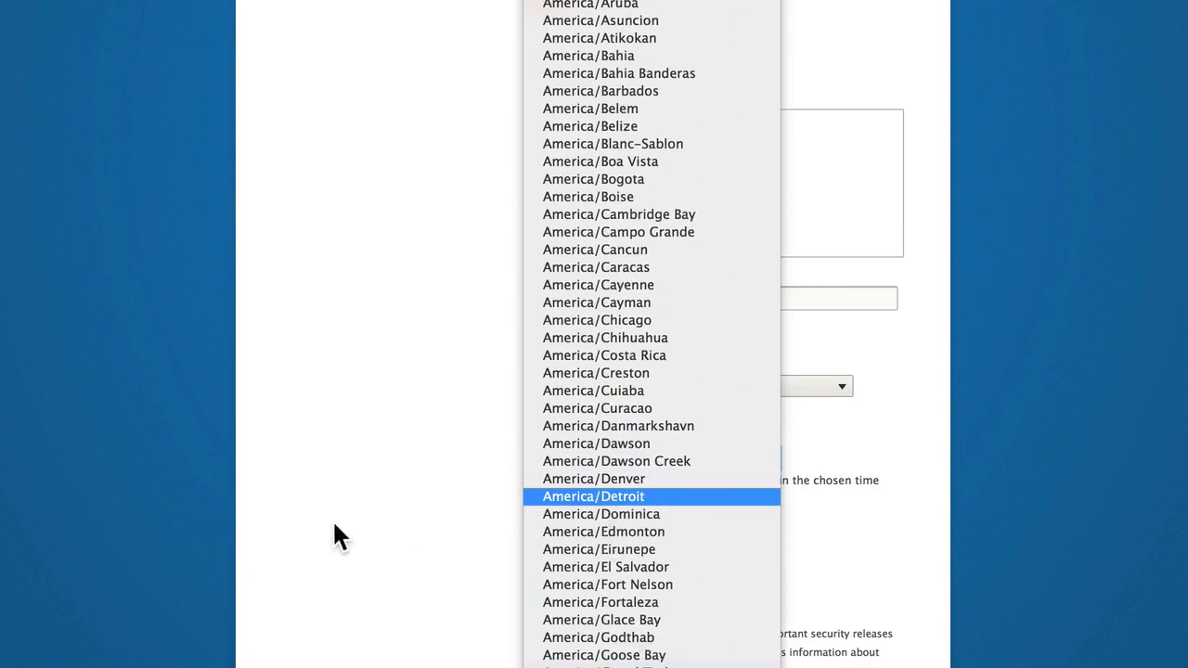
{"action": "key", "text": "Return"}
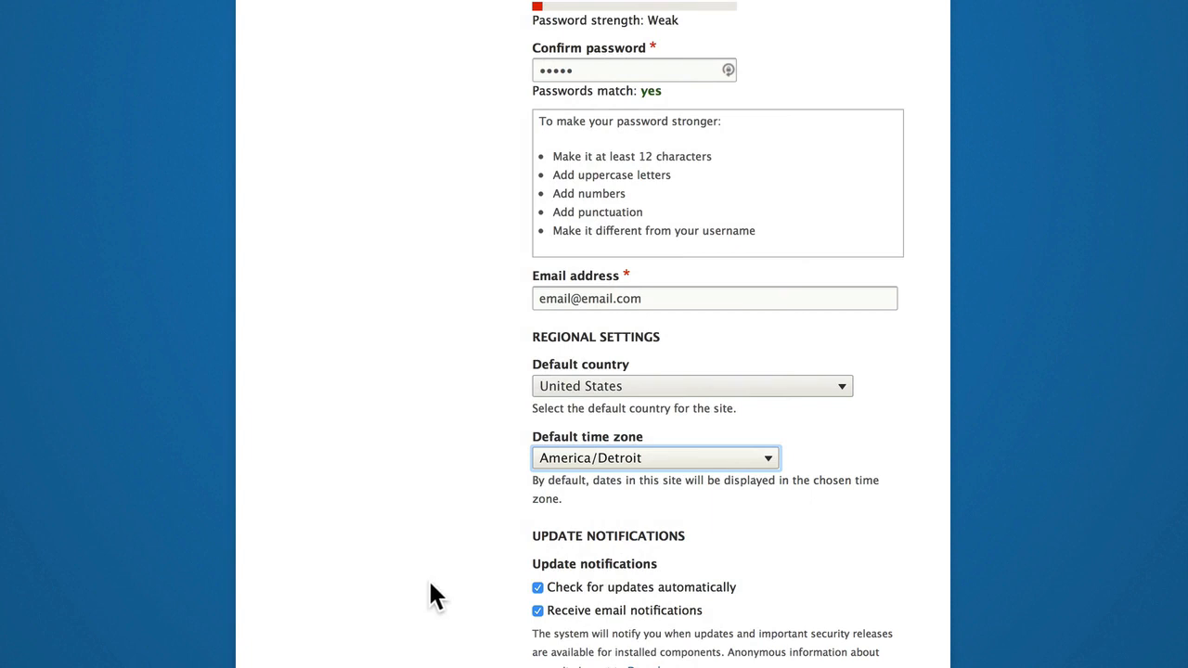
Turn off email notifications for updates and save the site configuration to complete the Drupal installation.
{"action": "scroll", "coordinate": [390, 584], "scroll_direction": "down", "scroll_amount": 3}
{"action": "left_click", "coordinate": [538, 510]}
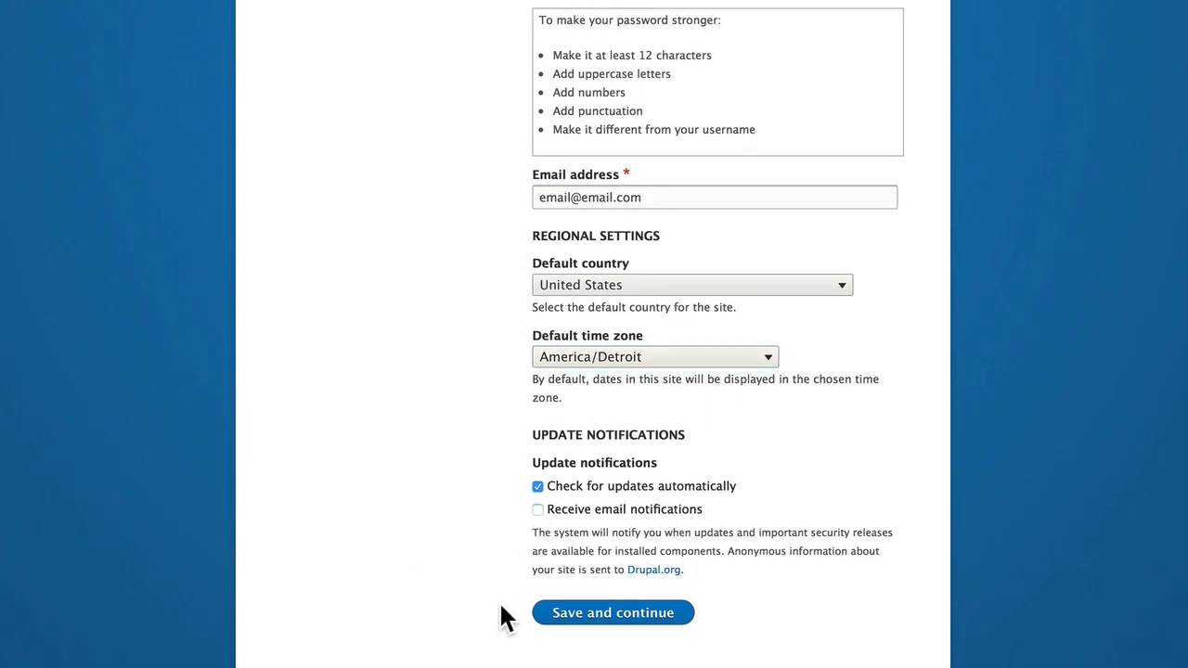
{"action": "left_click", "coordinate": [611, 617]}
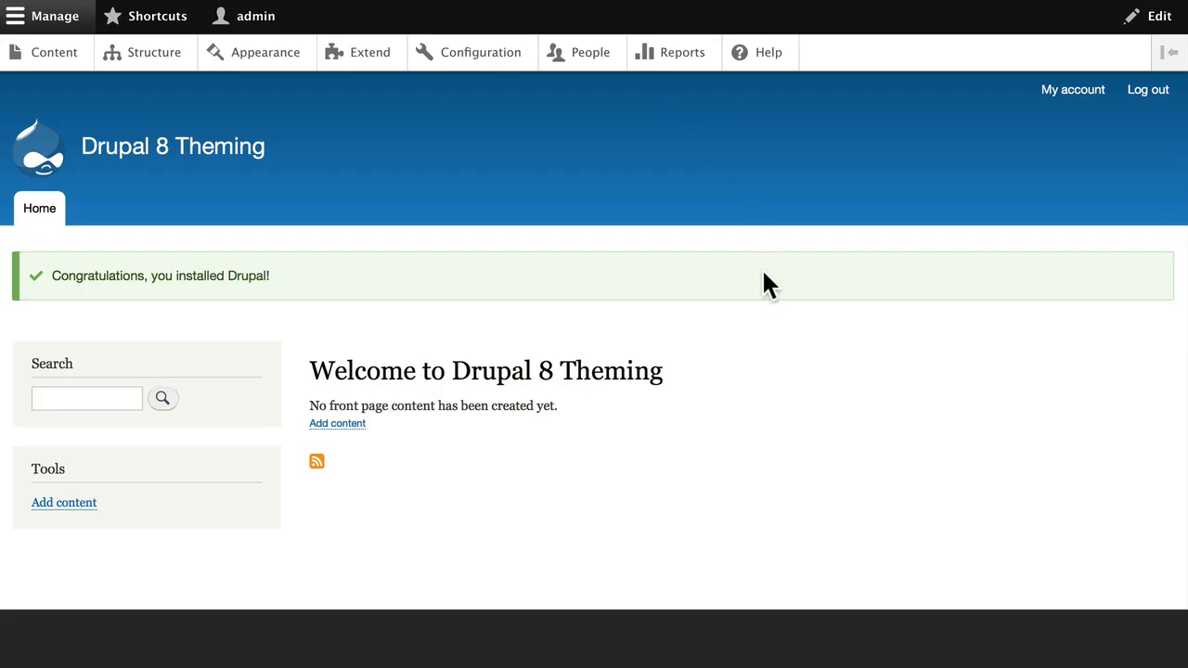